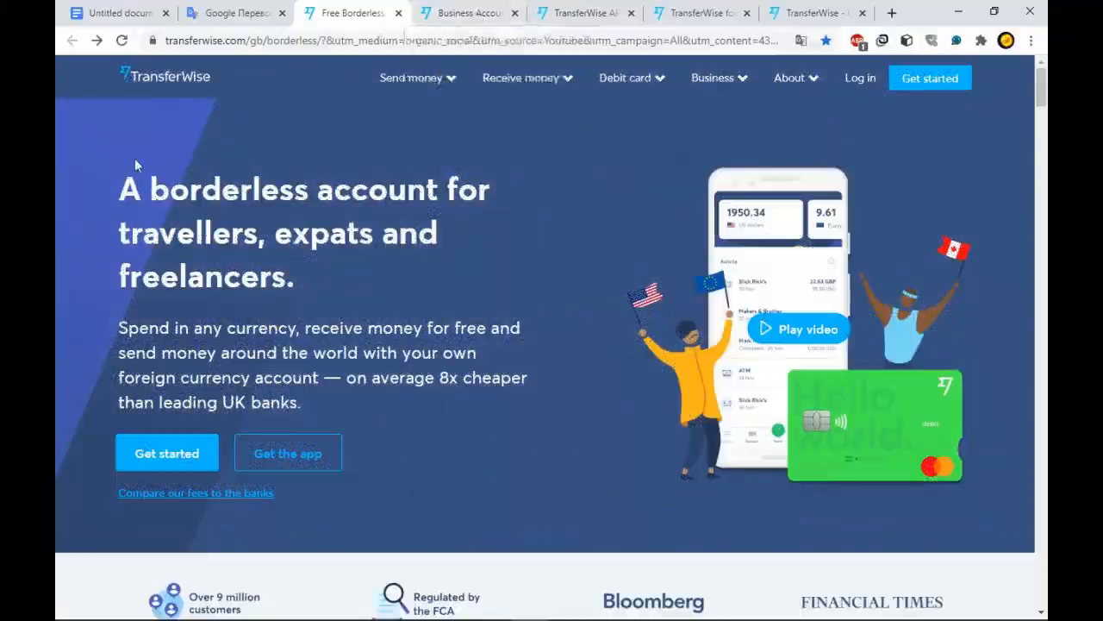
- Highlight the borderless account headline and paragraph, then clear the selection
left_click_drag(105, 174, 536, 394)
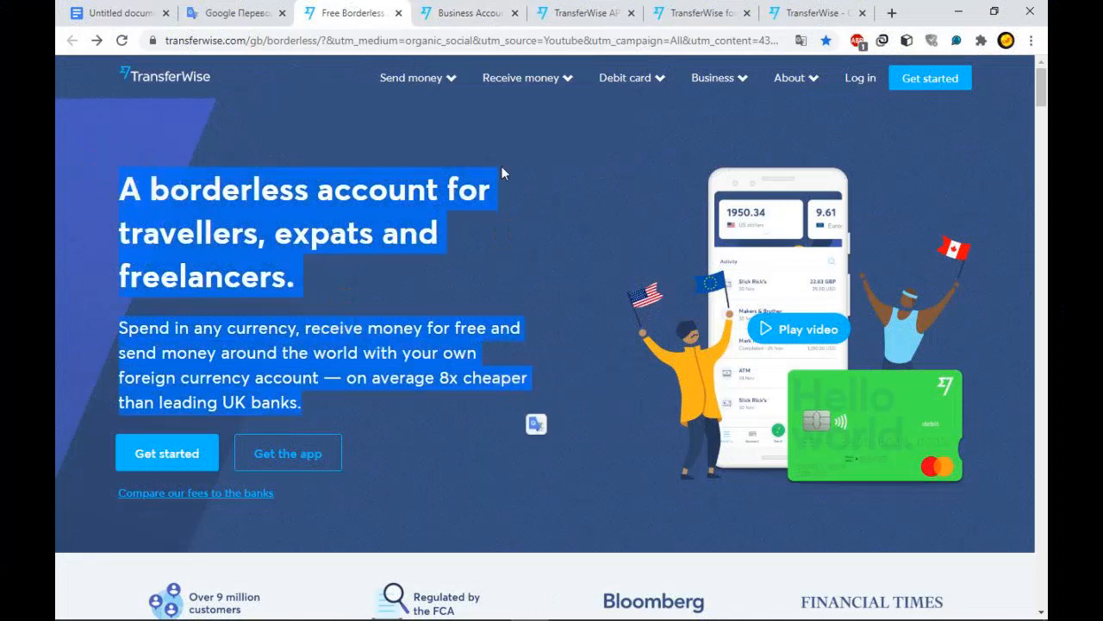
left_click(479, 105)
mouse_move(418, 78)
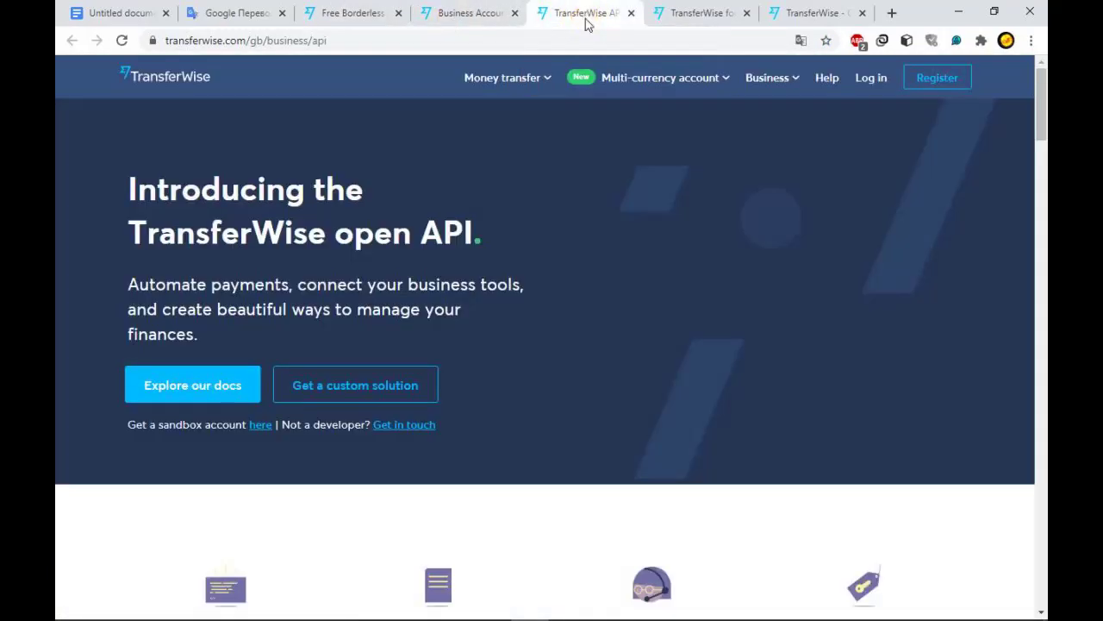
- Highlight the business account page's headline and description
left_click(456, 24)
left_click_drag(141, 162, 327, 392)
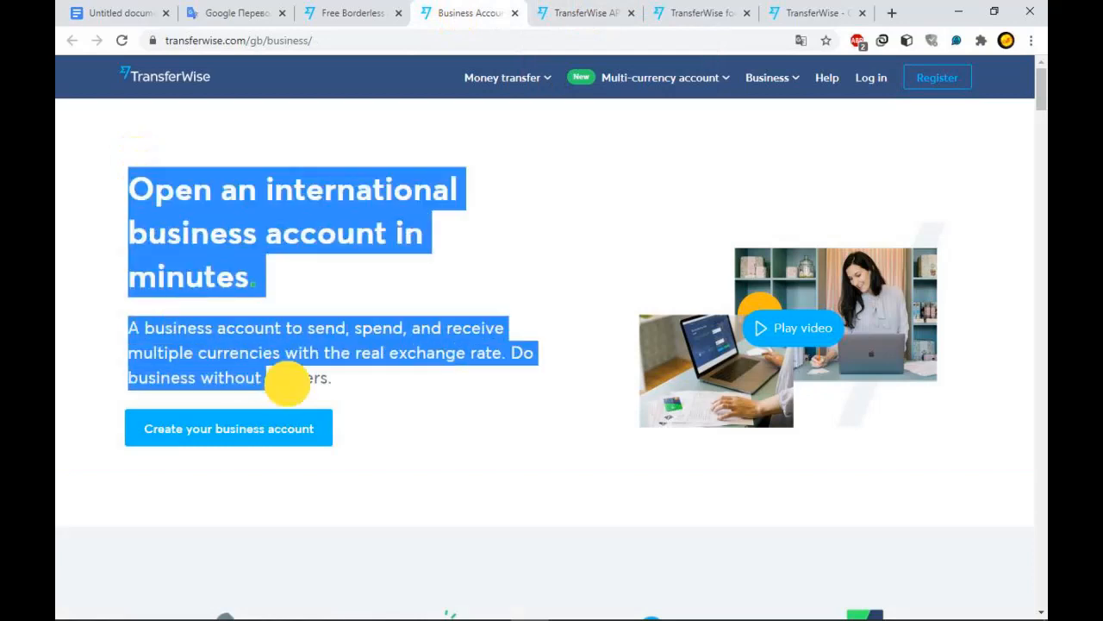
- Highlight the open API page's headline and description
left_click(586, 13)
left_click_drag(106, 172, 362, 341)
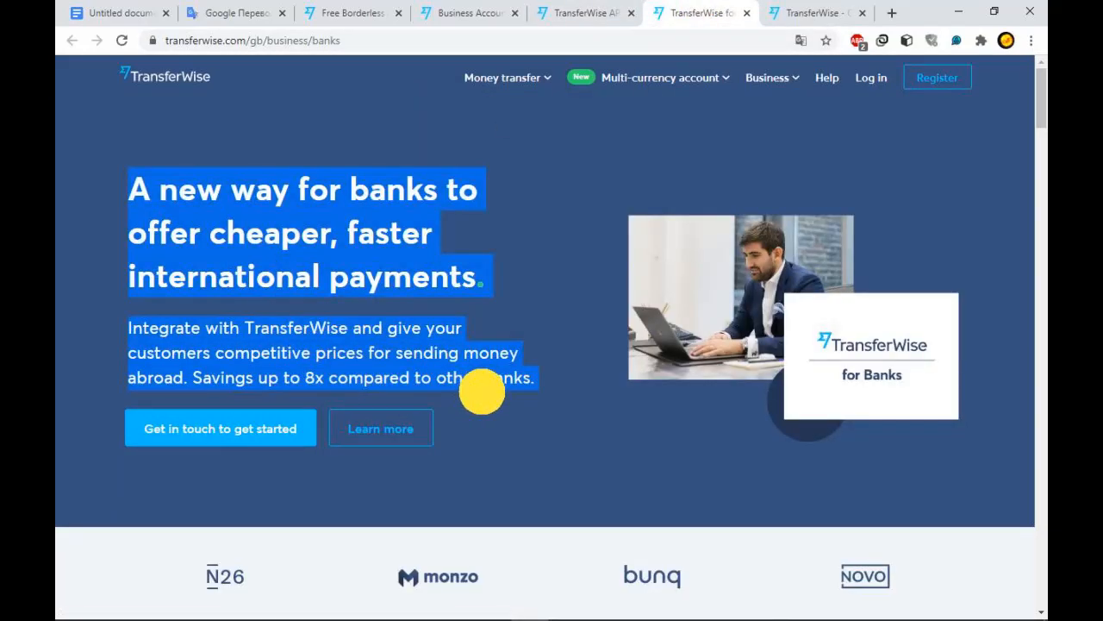
- Highlight the banks page headline and paragraph, then move to the sign-up page
left_click_drag(482, 392, 482, 393)
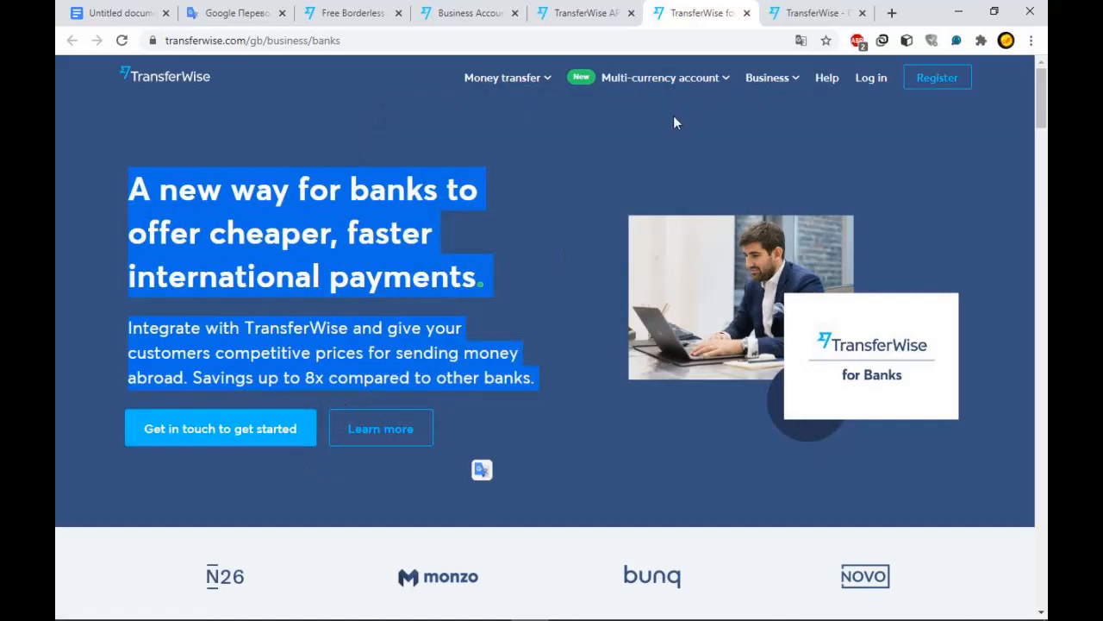
left_click(825, 4)
- Highlight 'Welcome to money without borders' and the log-in line on the sign-up form
left_click(710, 222)
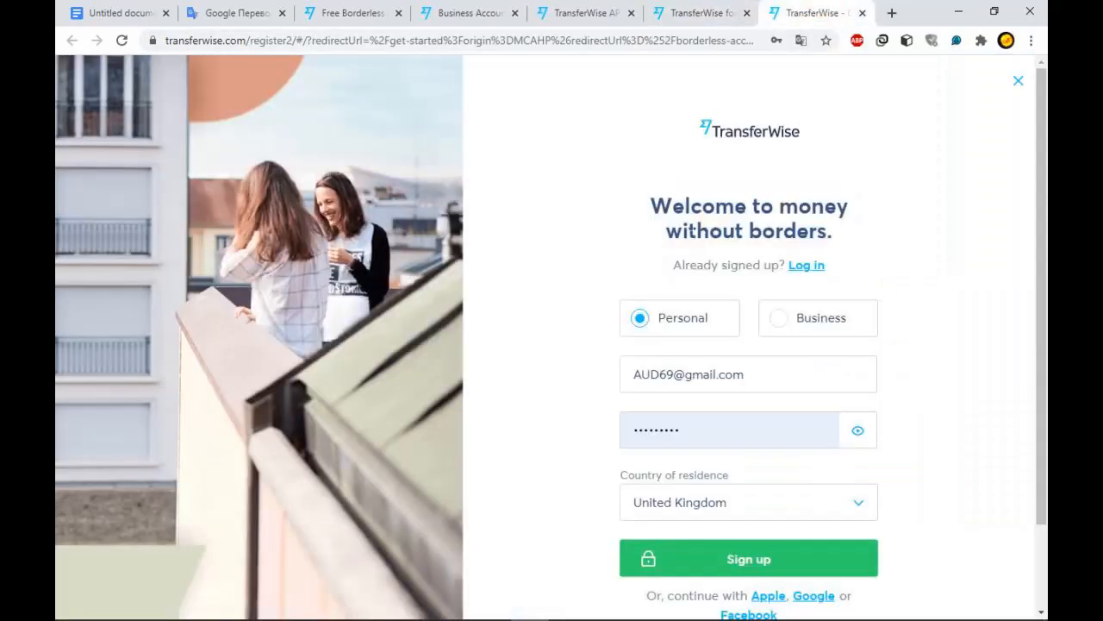
left_click_drag(617, 204, 858, 247)
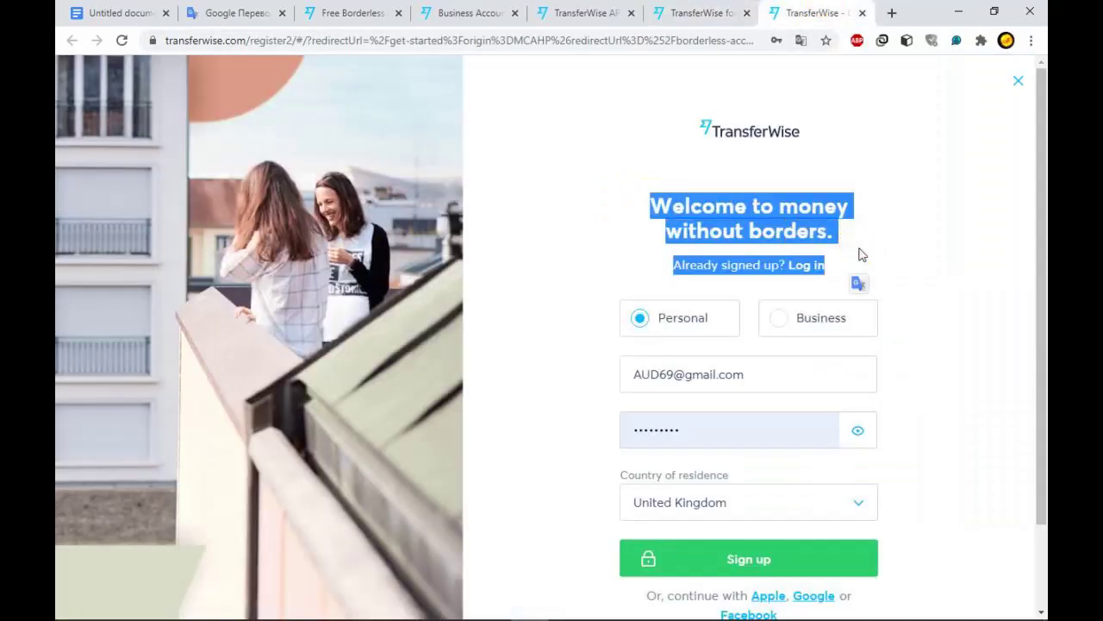